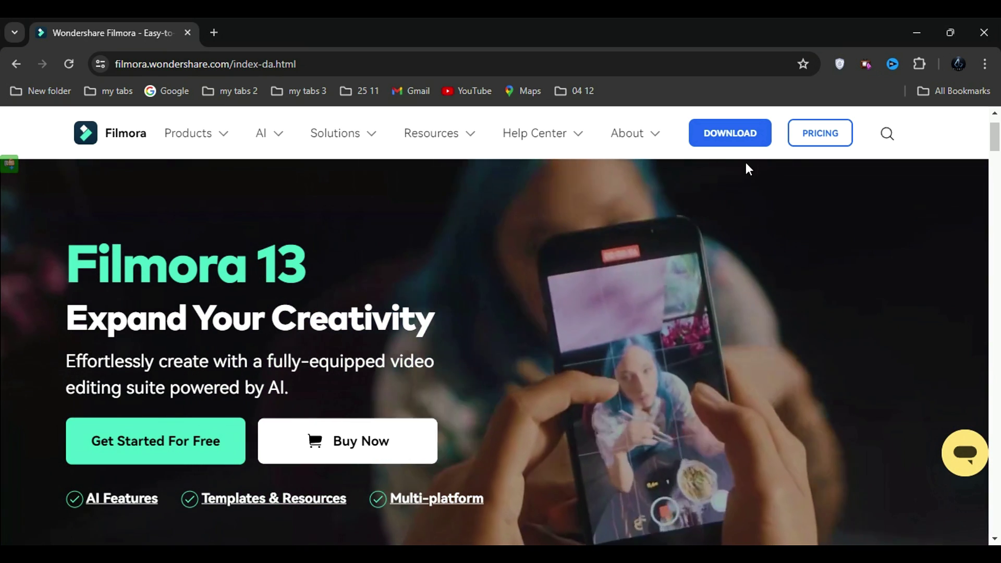
Download filmora_setup_full846.exe from filmora.wondershare.com and run the installer.
left_click(730, 133)
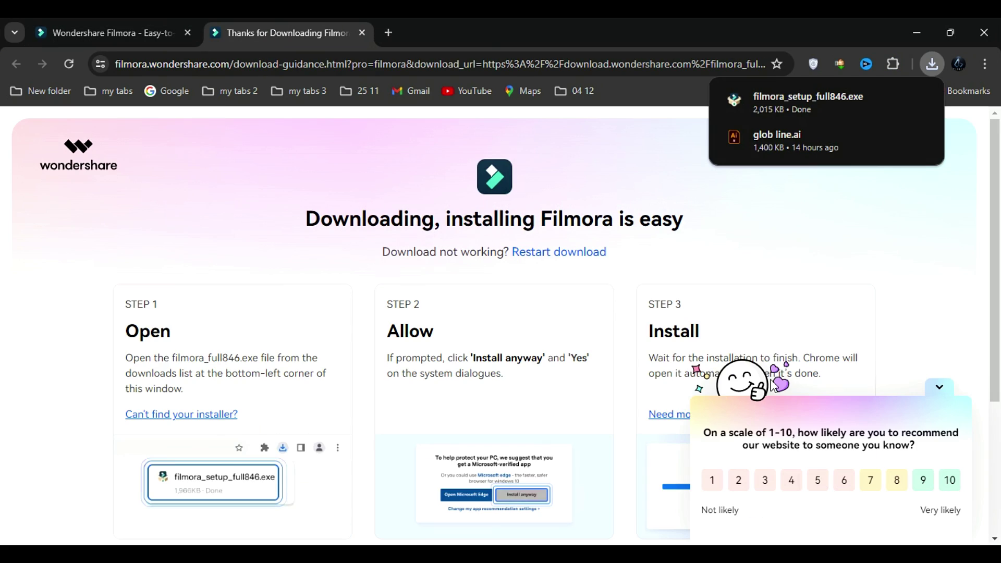
left_click(808, 96)
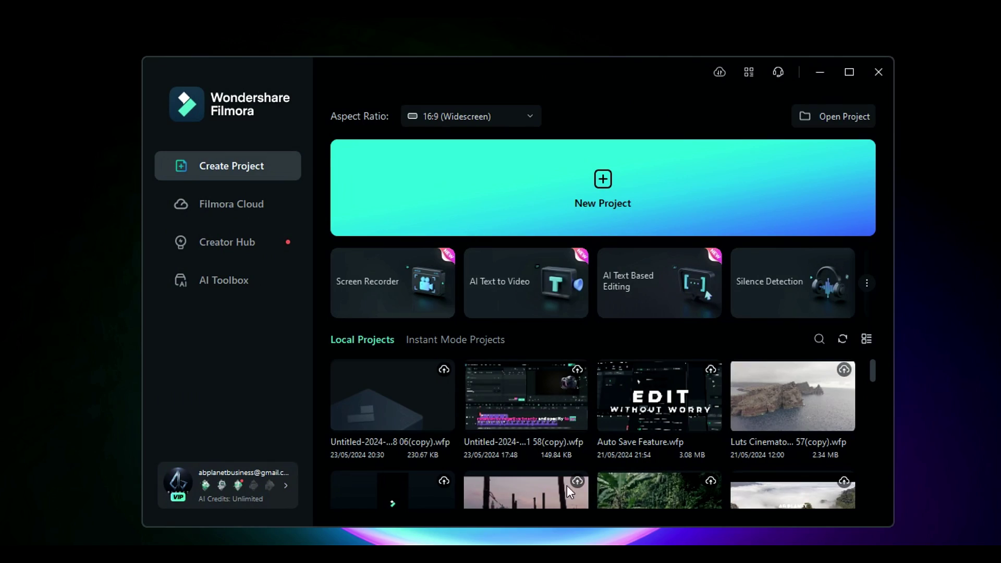
Start a new project and import the Black Friday Promo Ads Tutorial video.
left_click(561, 207)
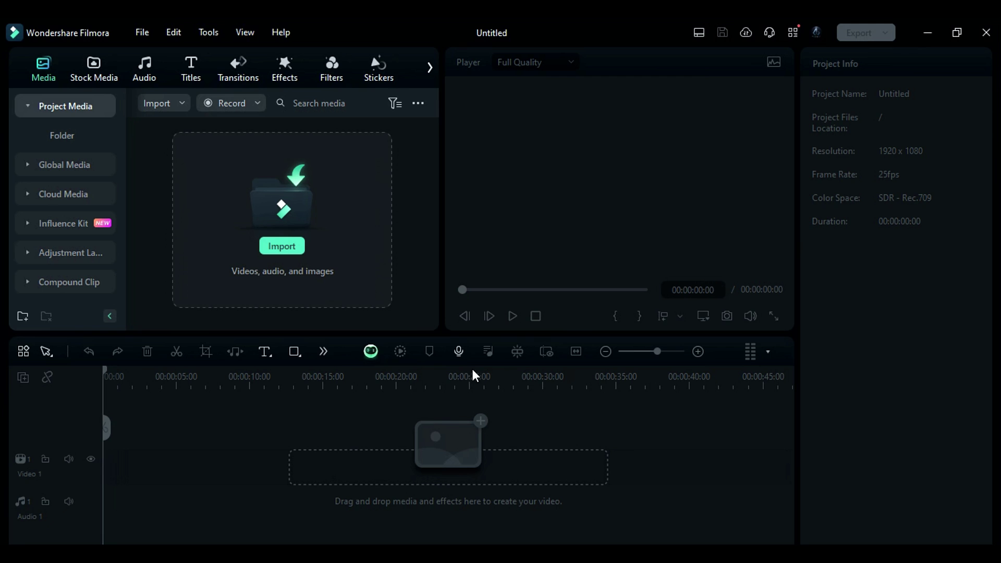
left_click(297, 247)
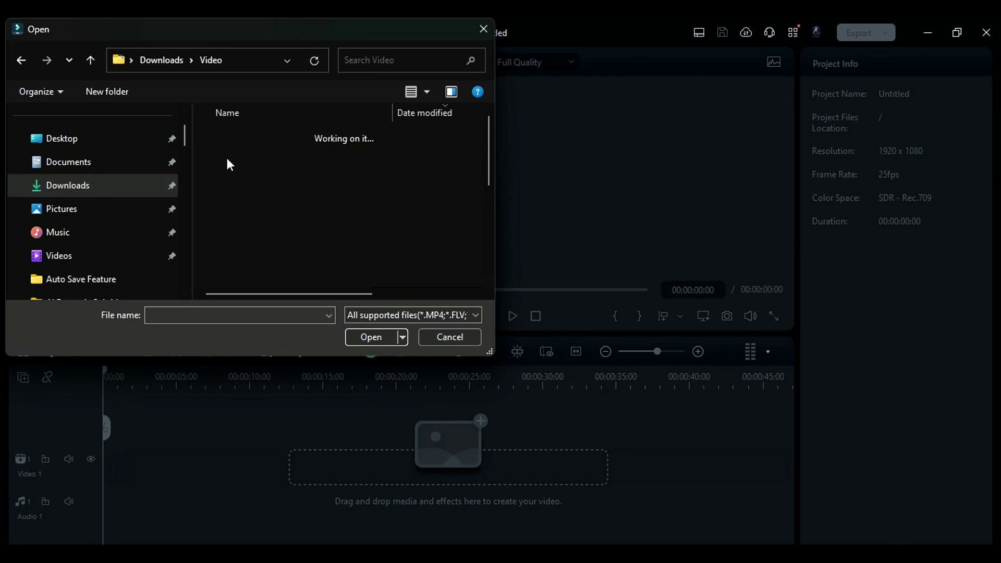
left_click(282, 156)
left_click(365, 339)
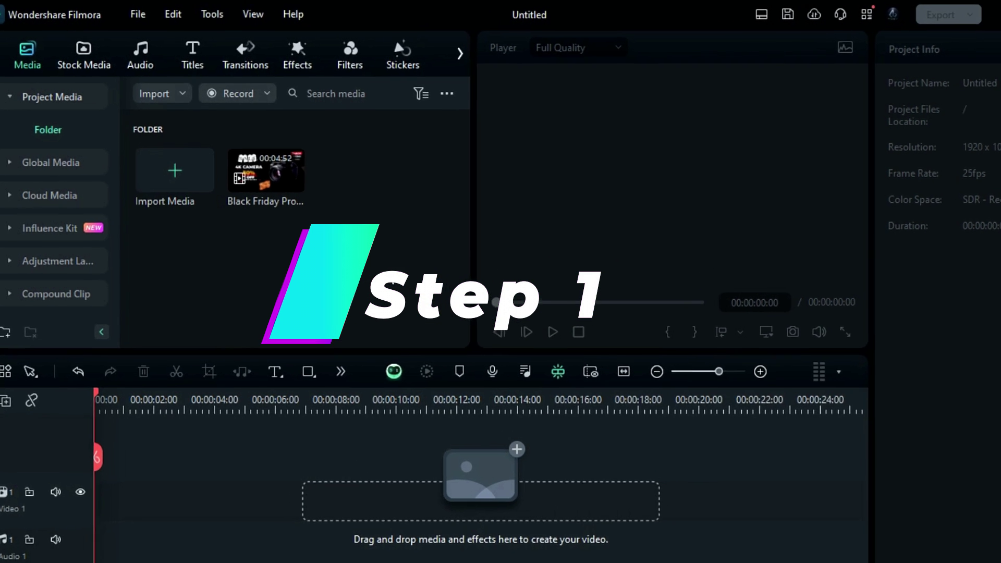
Place the video on the timeline and open Speech-to-Text for the clip.
left_click_drag(256, 174, 58, 540)
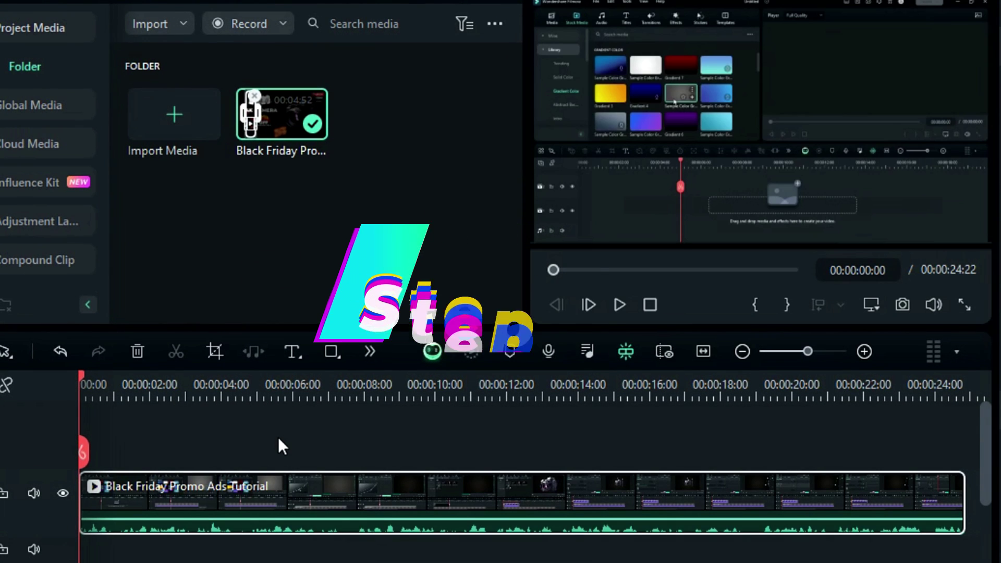
right_click(262, 505)
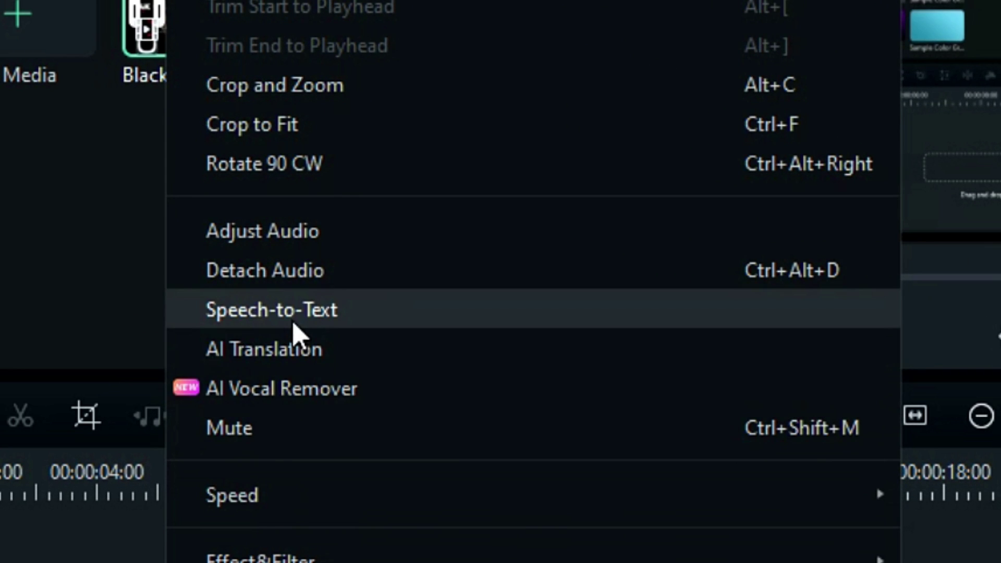
left_click(299, 321)
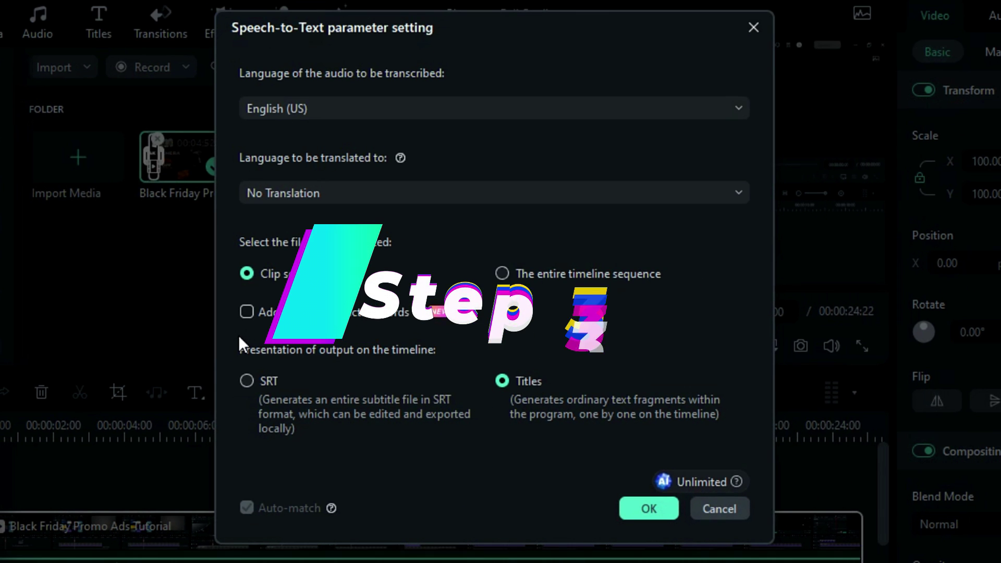
Keep English (US) with No Translation and enable automatic active words.
left_click(740, 110)
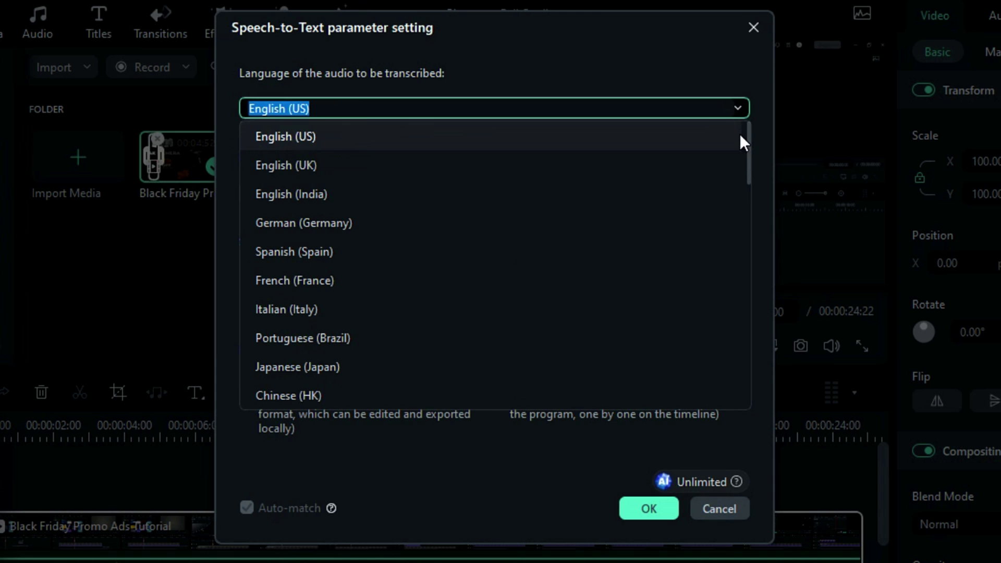
left_click_drag(746, 155, 750, 171)
scroll(750, 165, "up", 2)
left_click(737, 147)
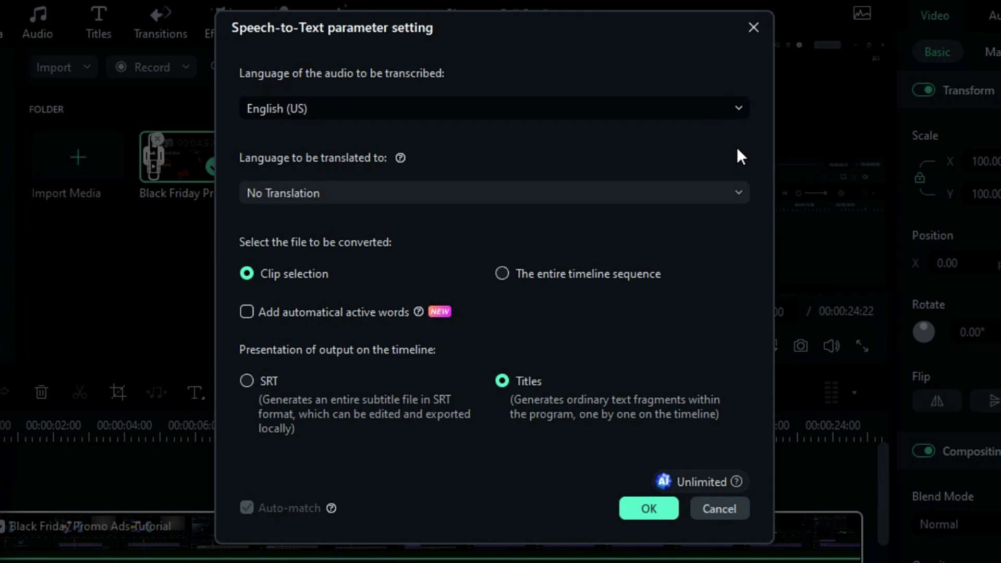
left_click(740, 193)
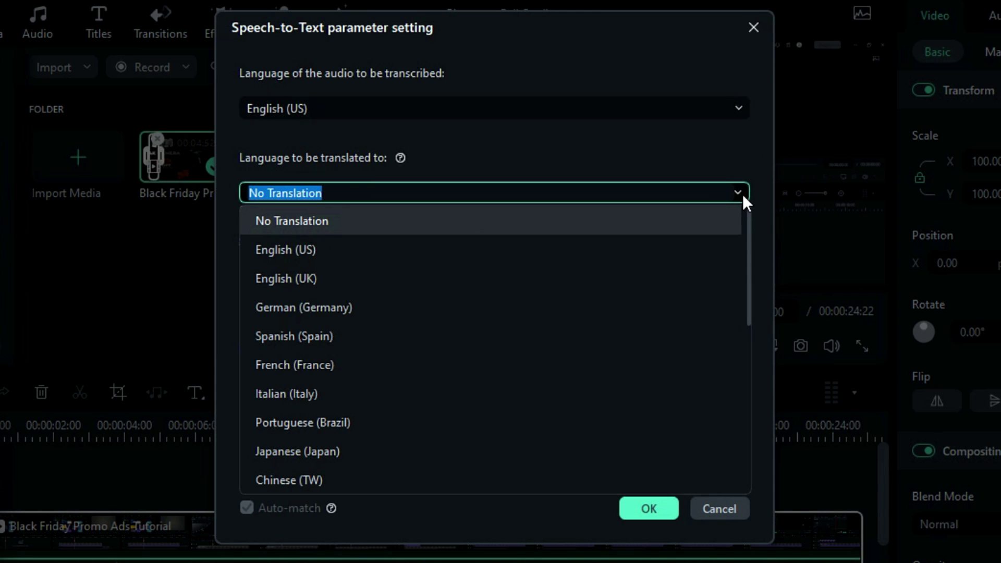
mouse_move(750, 261)
left_mouse_down()
mouse_move(752, 362)
mouse_move(753, 258)
left_mouse_up()
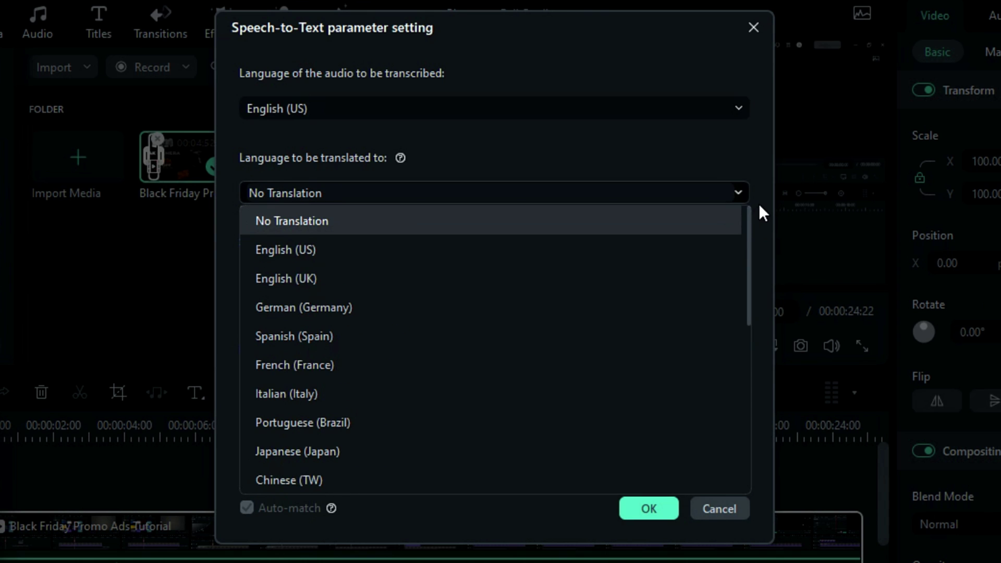
left_click(757, 196)
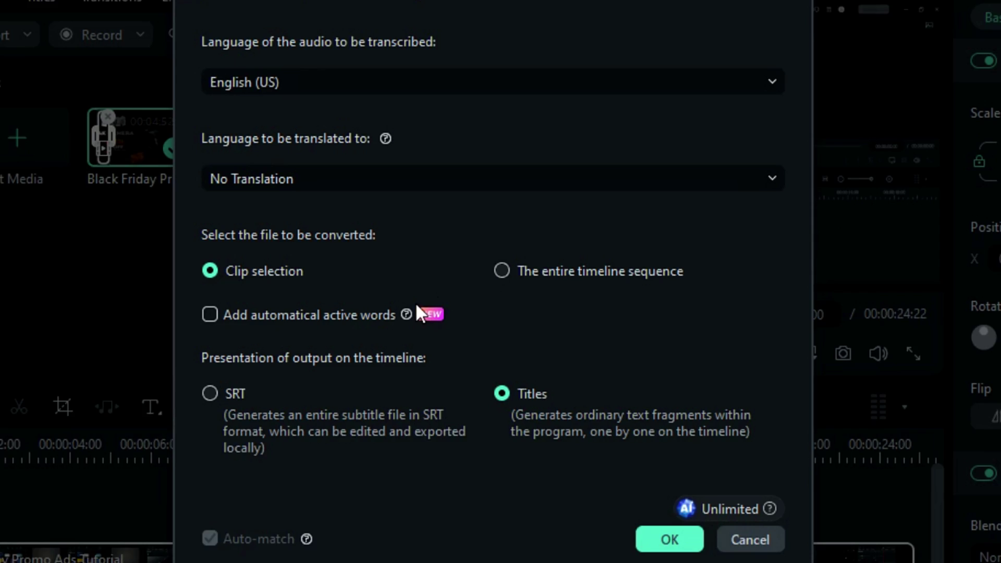
left_click(158, 326)
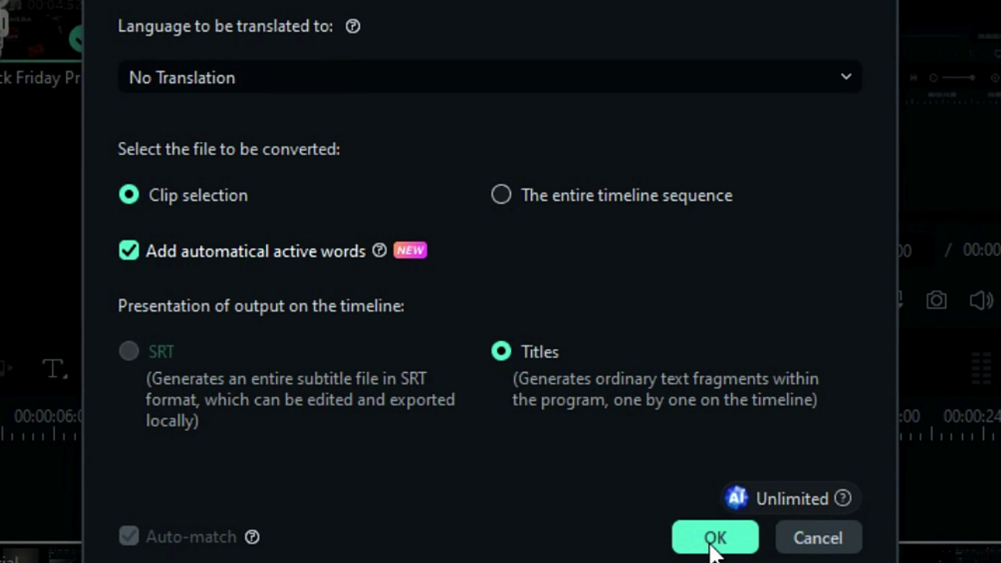
Run the transcription, then apply the pink-and-teal title template to every subtitle clip.
left_click(715, 538)
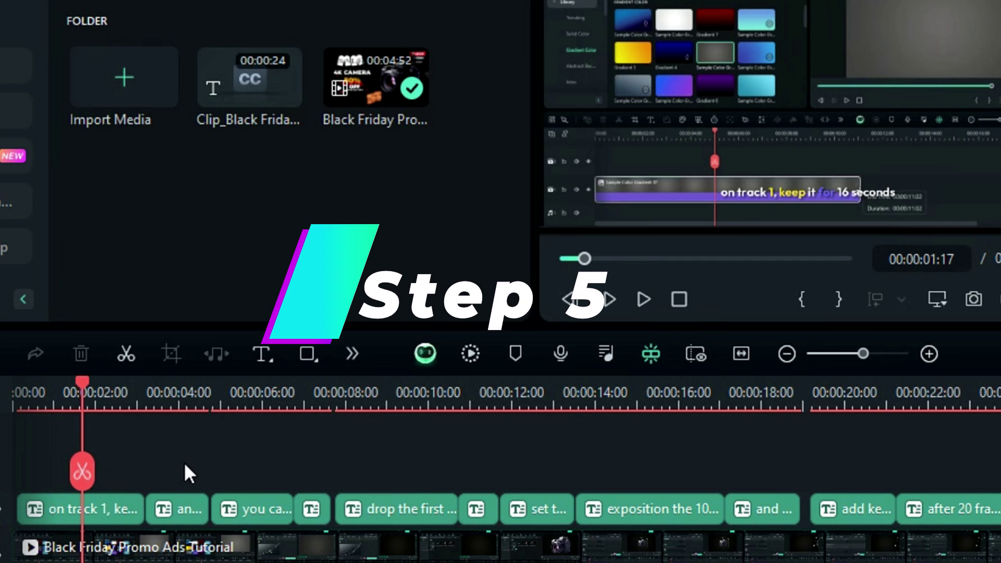
left_click(78, 508)
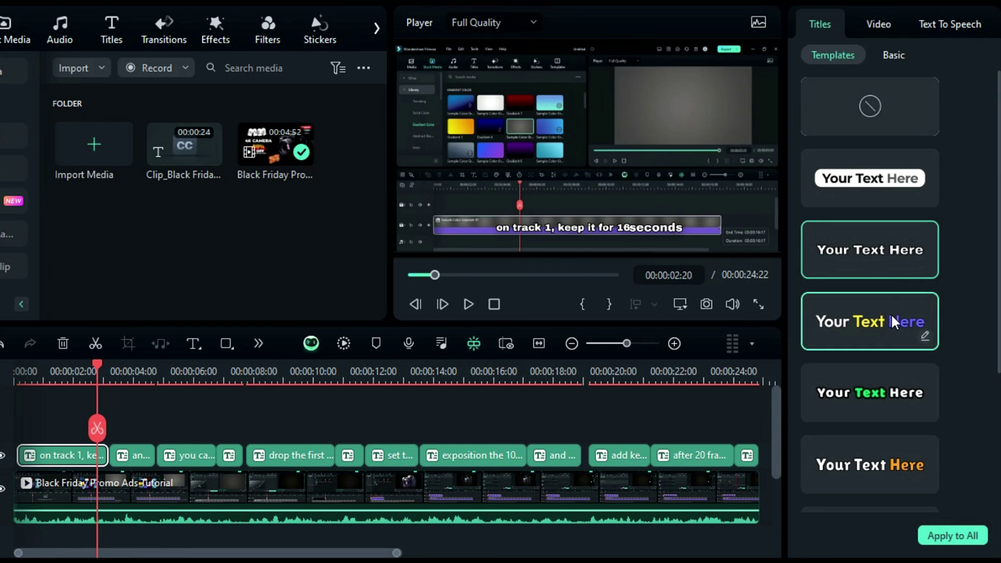
scroll(910, 445, "down", 2)
left_click(908, 438)
scroll(892, 427, "down", 1)
left_click(886, 423)
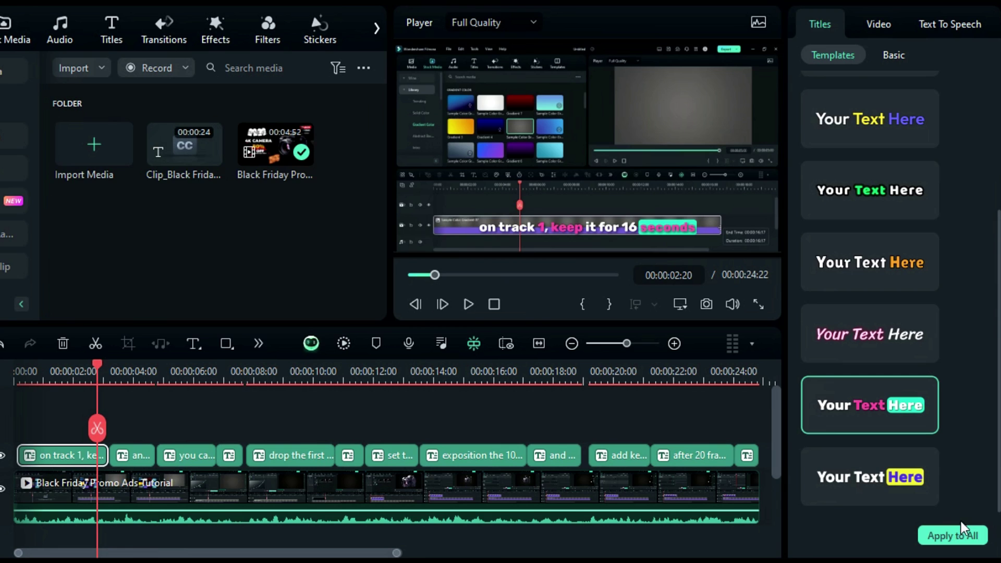
left_click(964, 537)
left_click(536, 283)
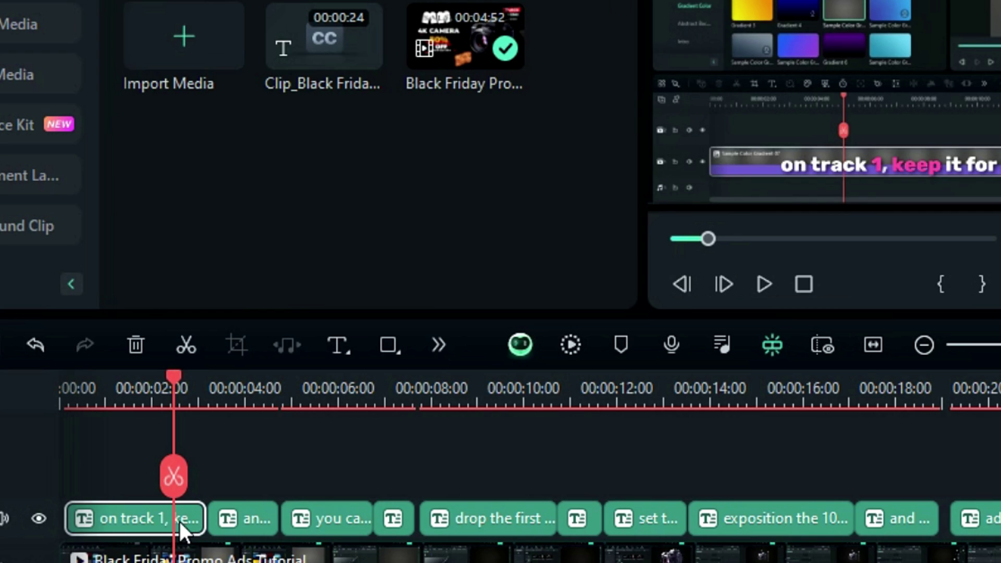
Change the first caption's text to 'keeps' and left-align it.
double_click(180, 522)
left_click(858, 86)
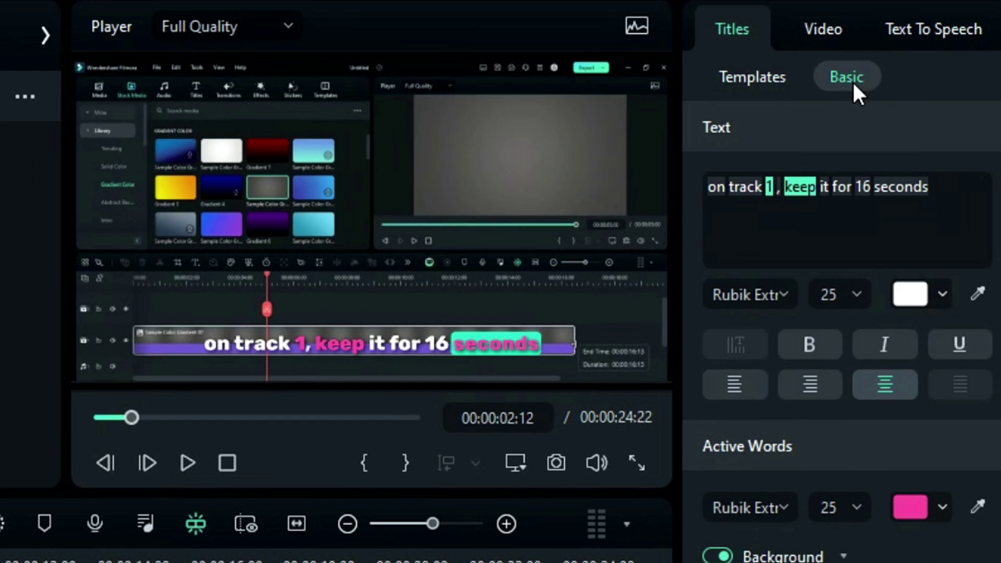
left_click(814, 188)
type("s")
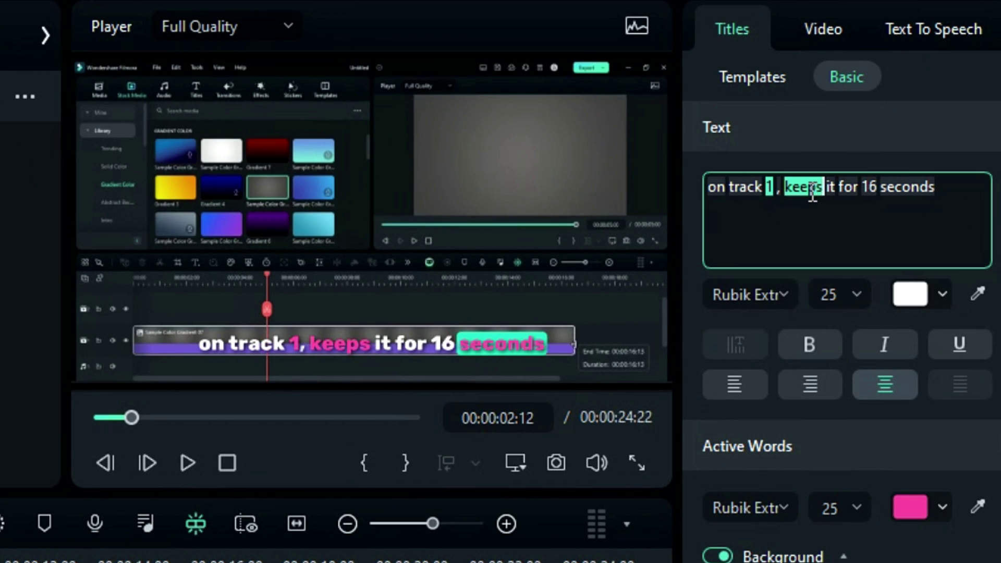
left_click(861, 292)
left_click(734, 384)
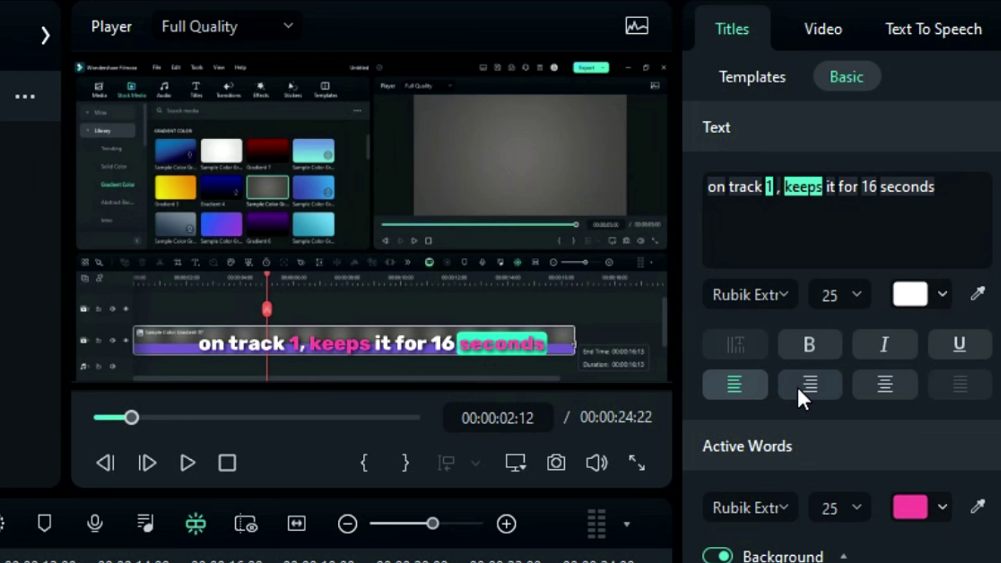
Make the caption's active words white and review the active and key word styles.
left_click(783, 508)
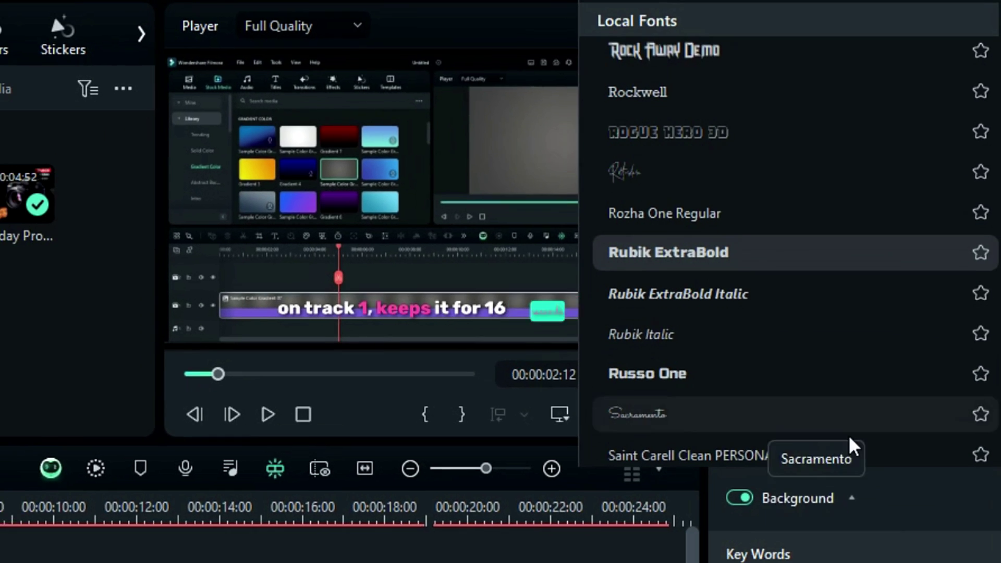
left_click(856, 508)
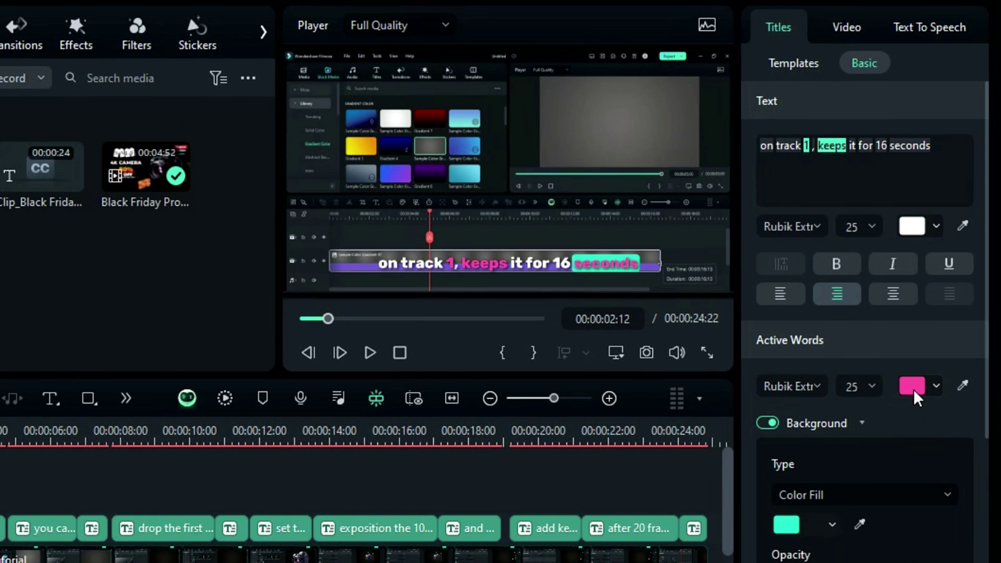
left_click(914, 388)
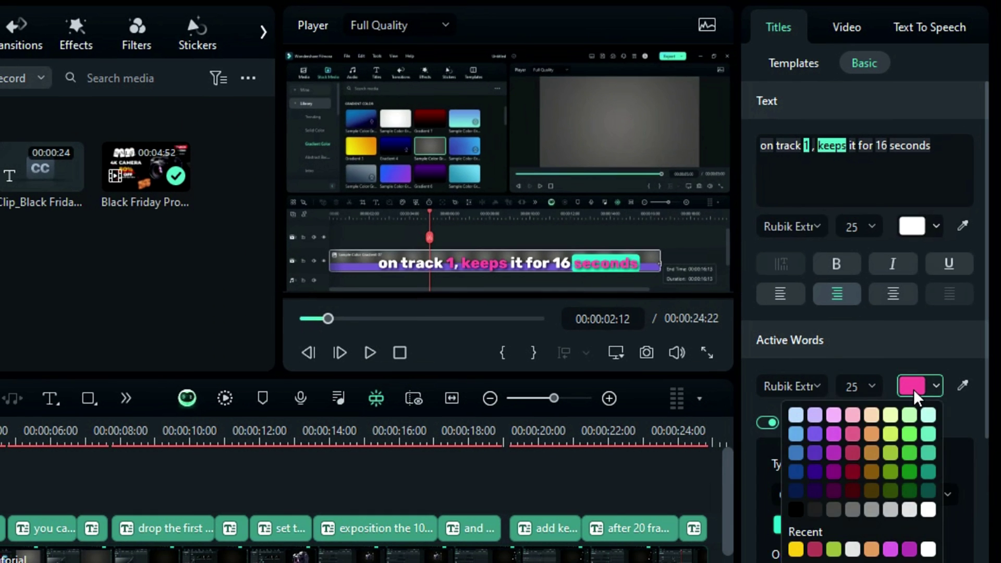
left_click(930, 510)
left_click(817, 517)
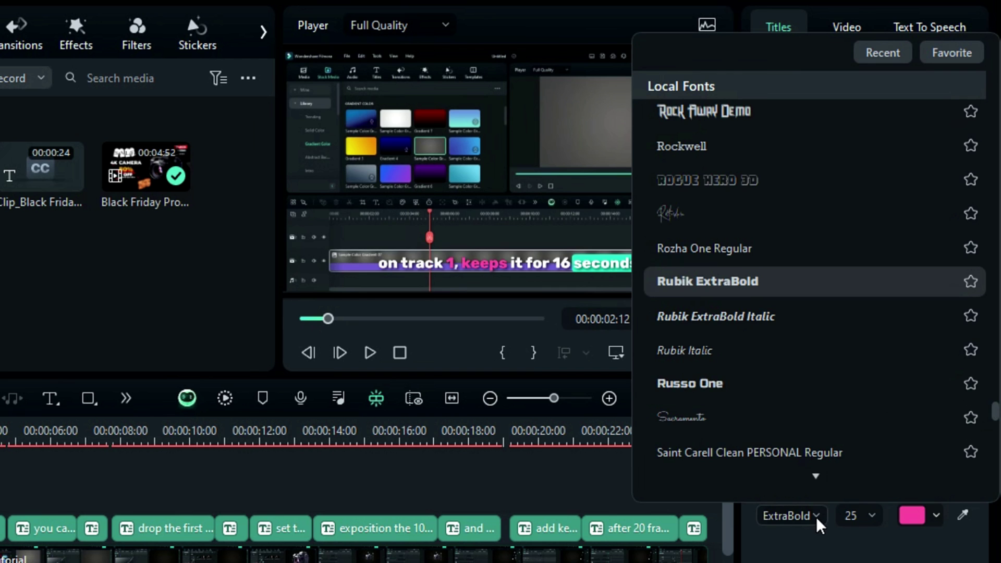
left_click(870, 516)
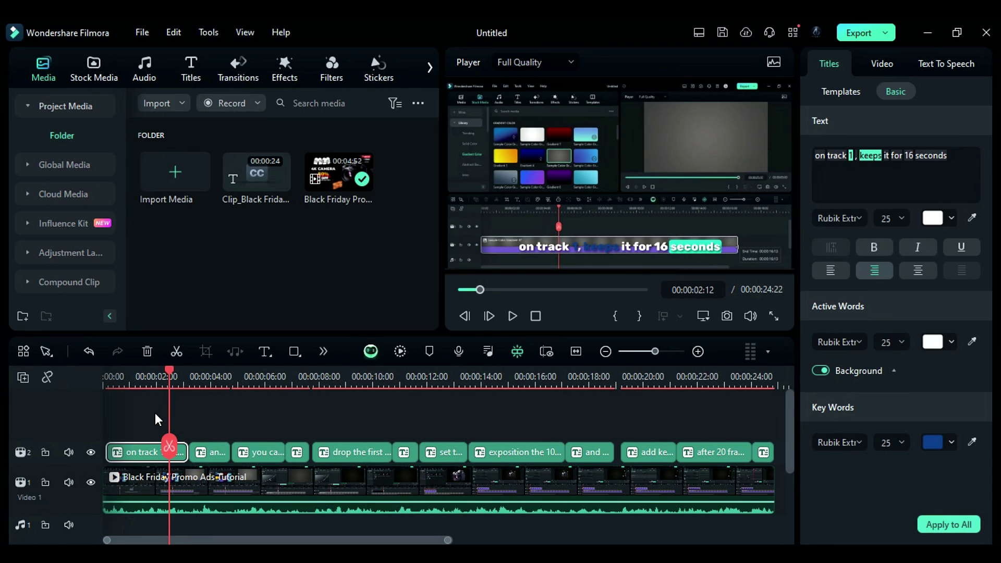
Select every caption clip and give them dark red Rubik ExtraBold text.
left_click_drag(155, 413, 769, 458)
left_click(841, 162)
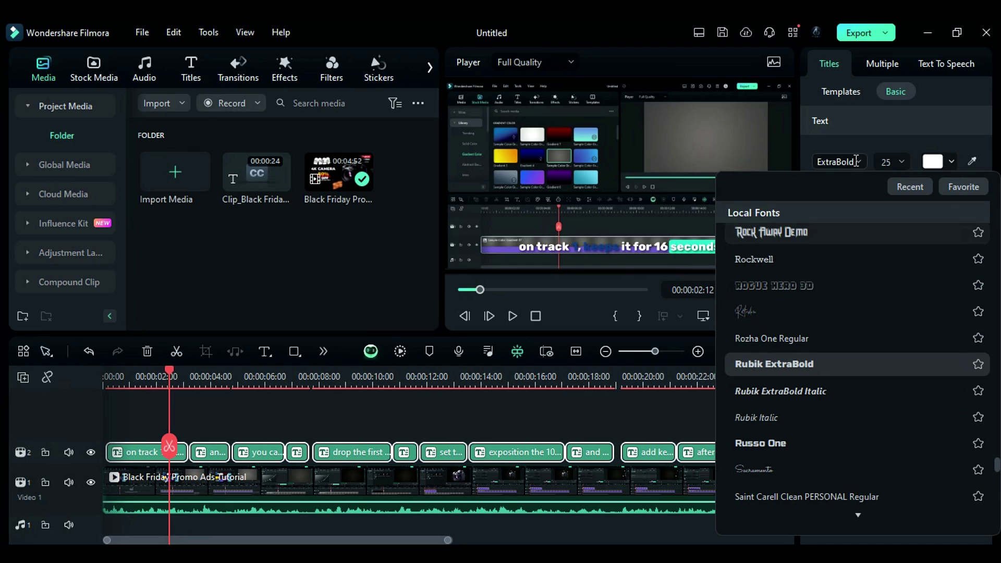
left_click(902, 162)
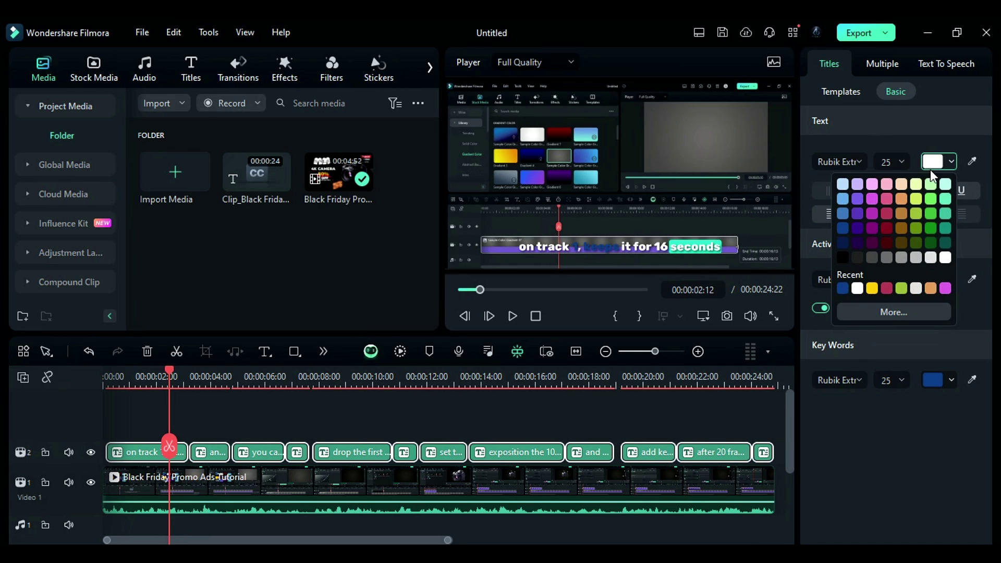
left_click(887, 214)
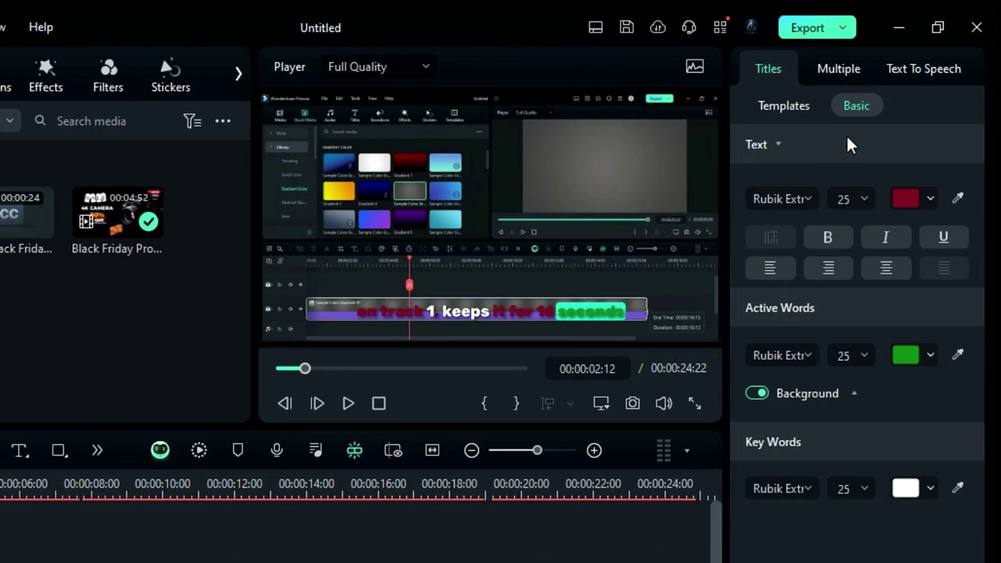
left_click(882, 64)
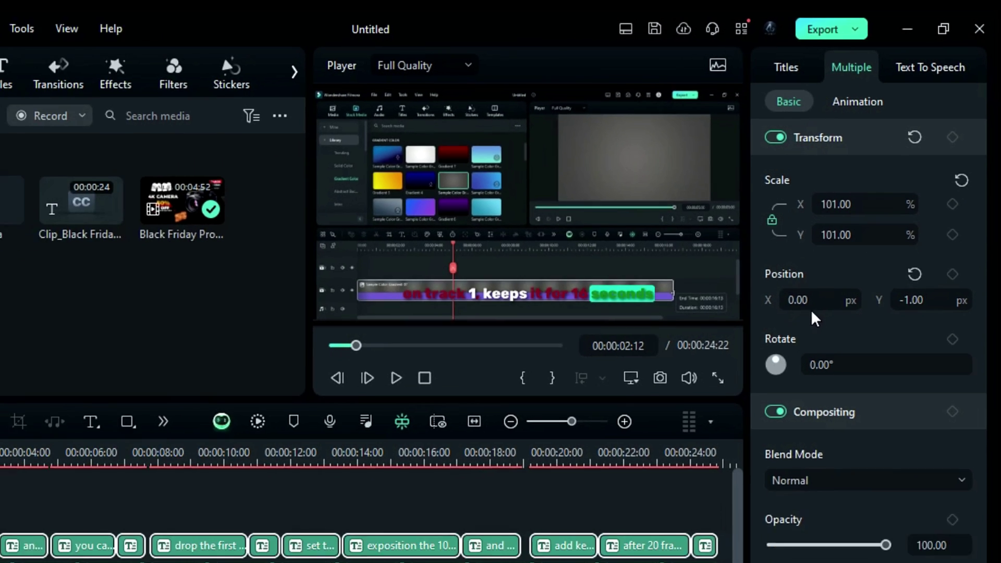
Shift the captions' position, then regenerate title captions with automatic active words.
left_click_drag(751, 353, 774, 353)
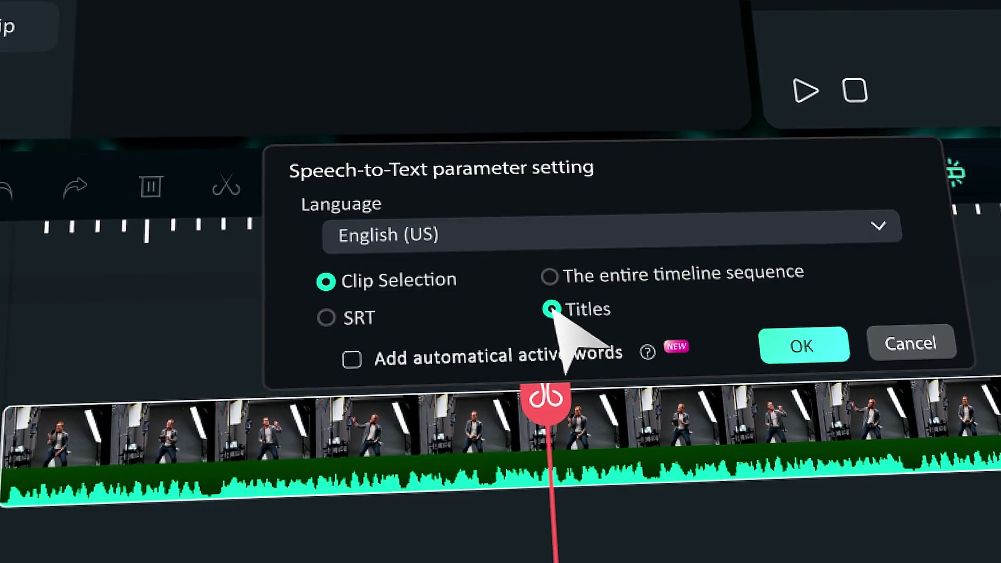
left_click(443, 351)
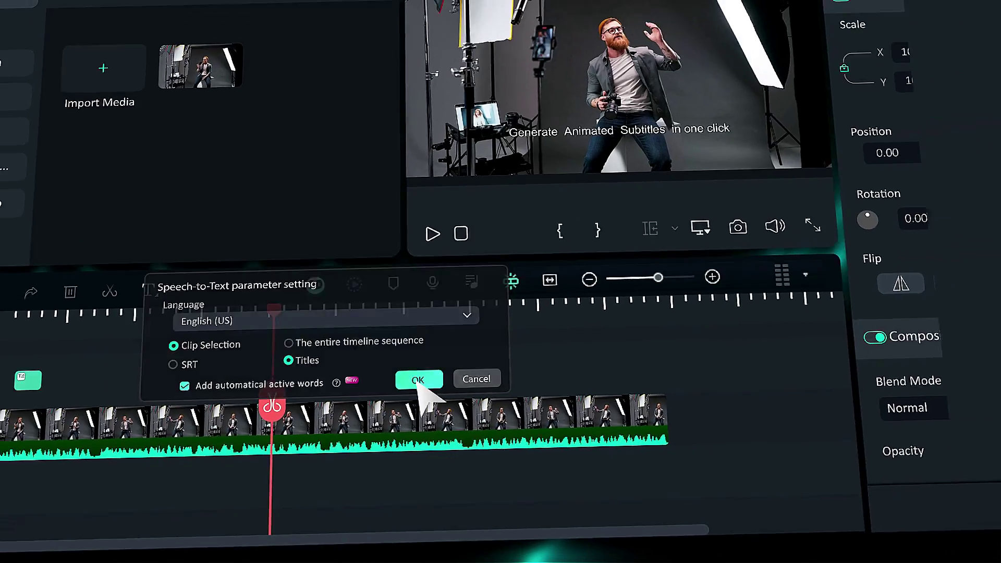
left_click(478, 366)
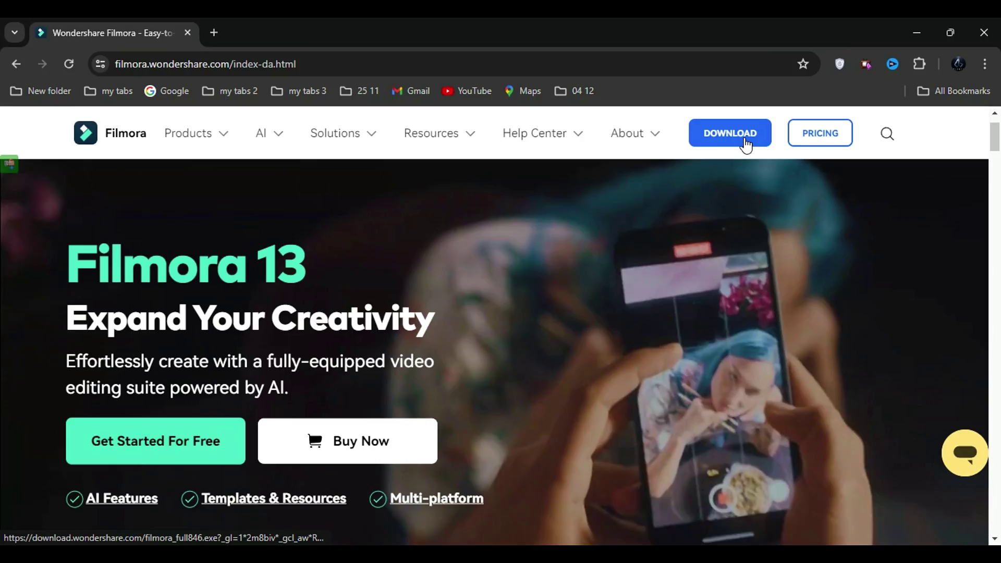
Download the Filmora installer from filmora.wondershare.com.
left_click(744, 137)
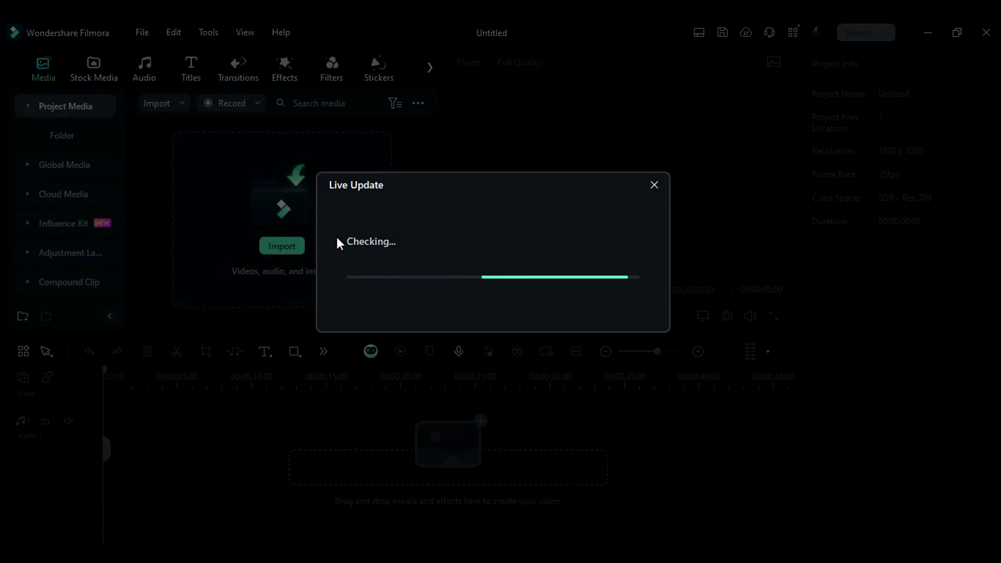